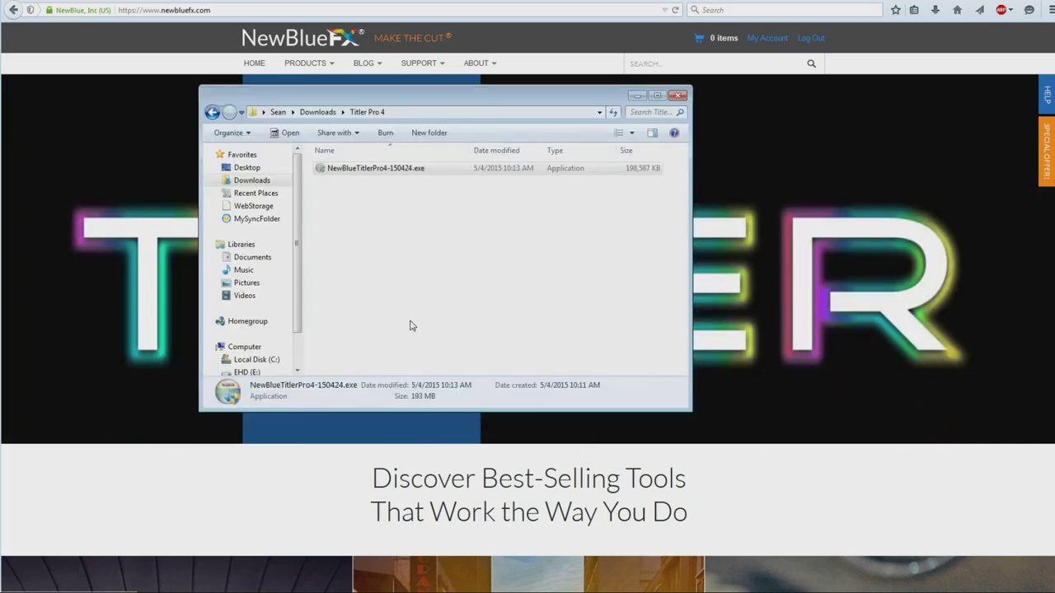
- Launch the Titler Pro 4 installer and start installation past the Welcome page
double_click(351, 172)
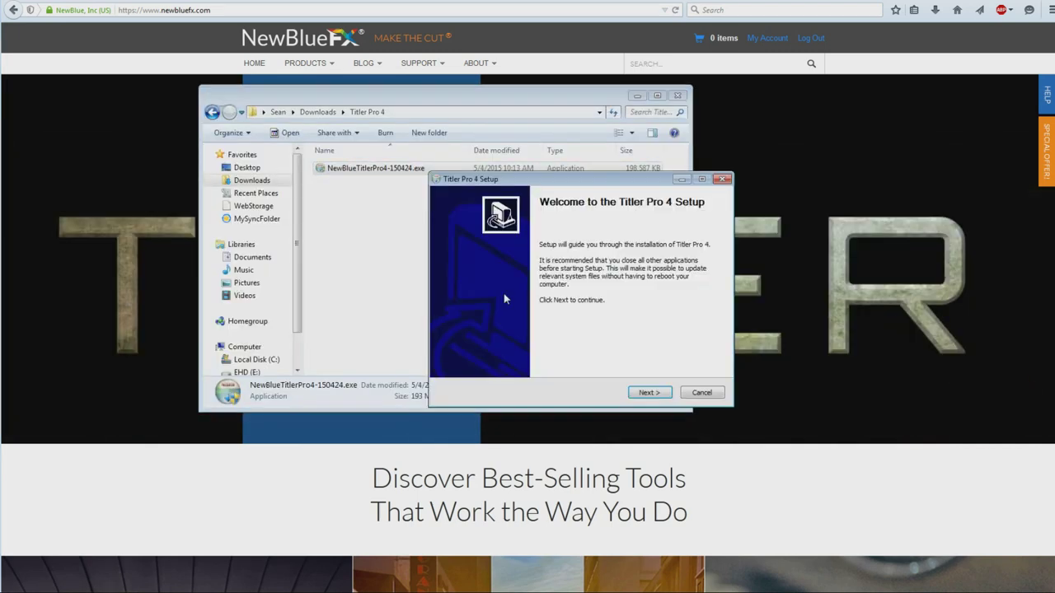
click(649, 393)
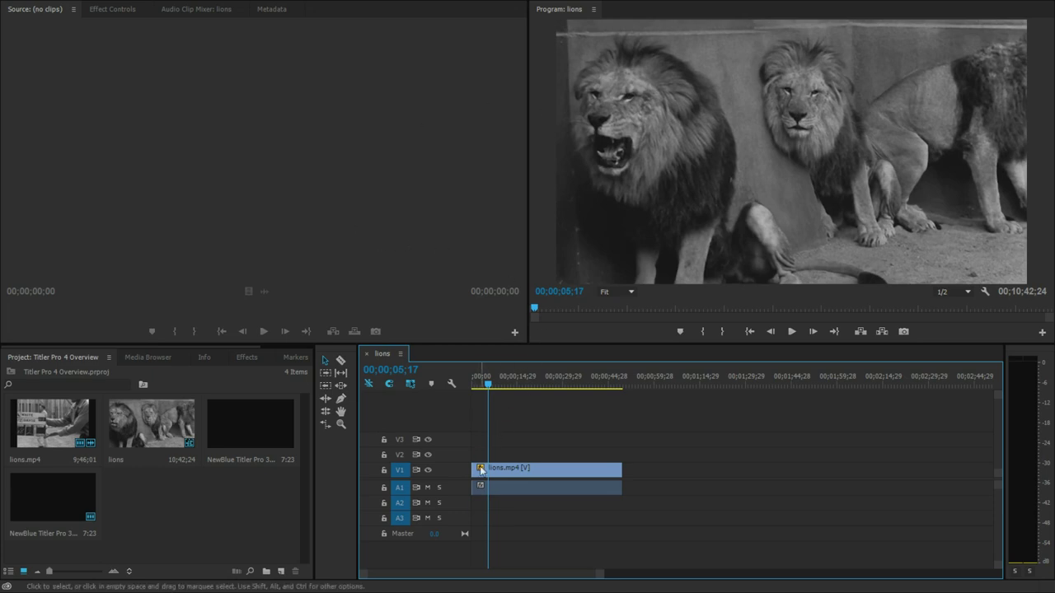
- Add a new 1280×720 NewBlue Titler Pro 4 title item to the Premiere project
right_click(190, 494)
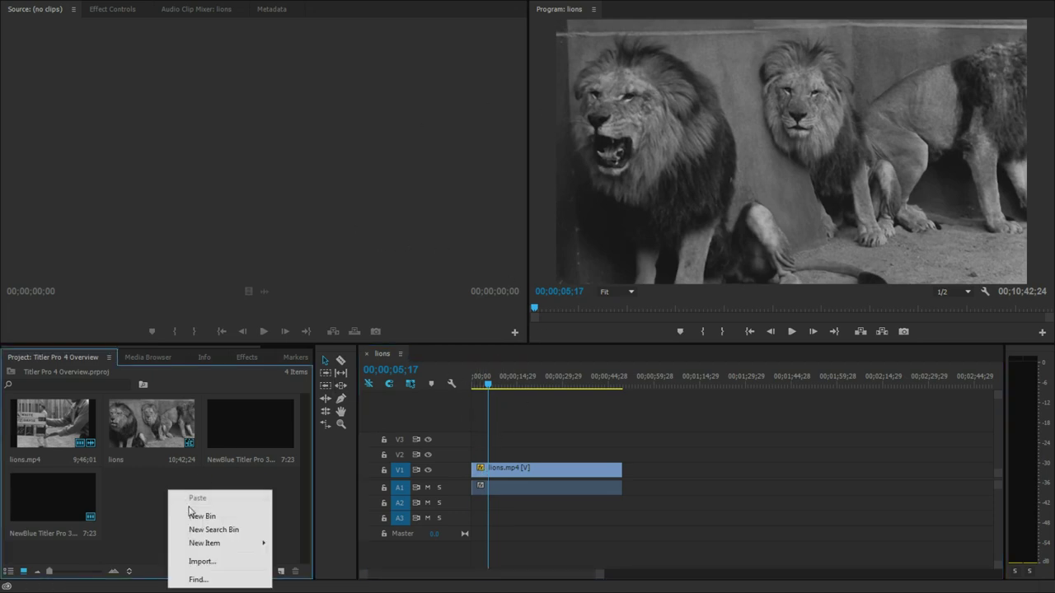
mouse_move(267, 545)
click(311, 543)
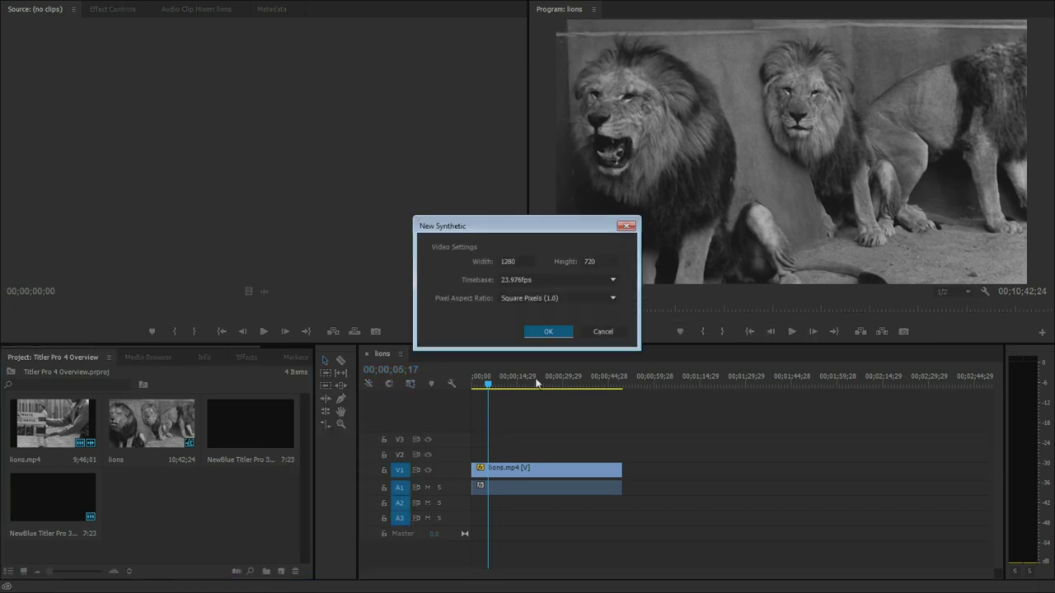
click(549, 329)
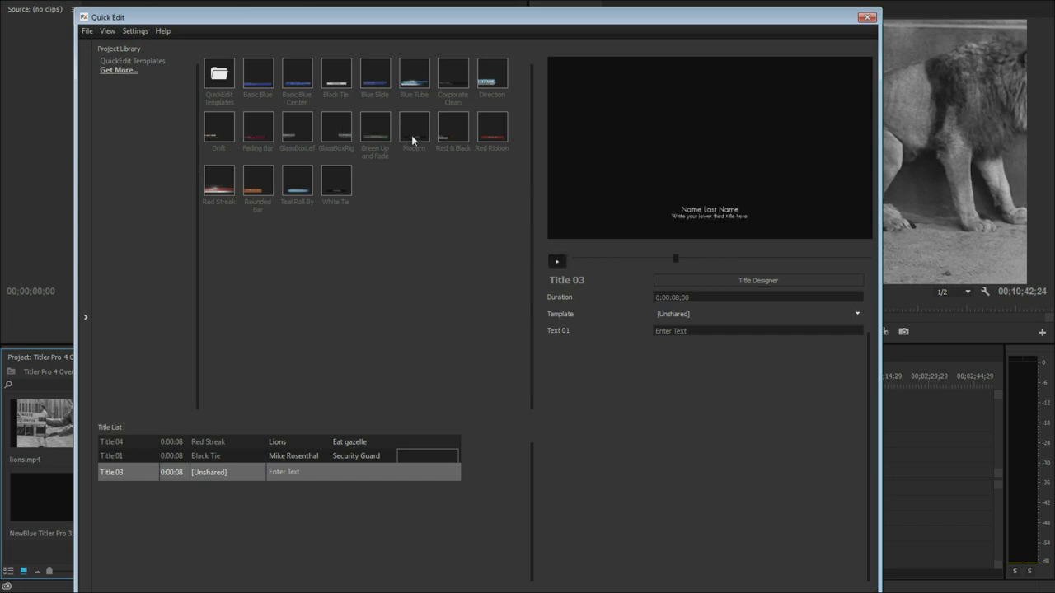
- Show the lions video as the preview background and switch to the Red Streak Title 04
click(108, 32)
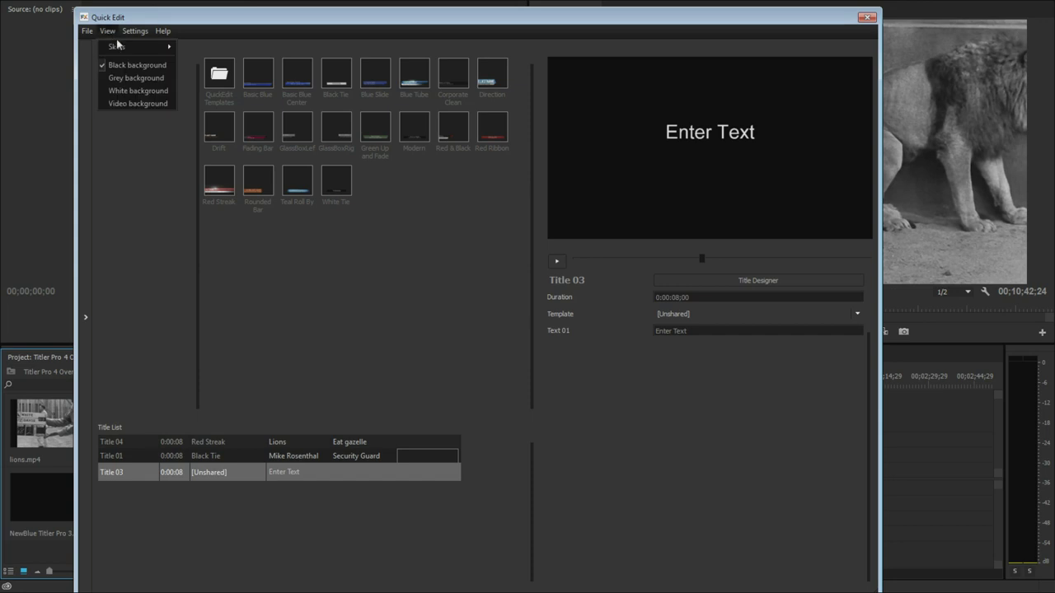
click(148, 103)
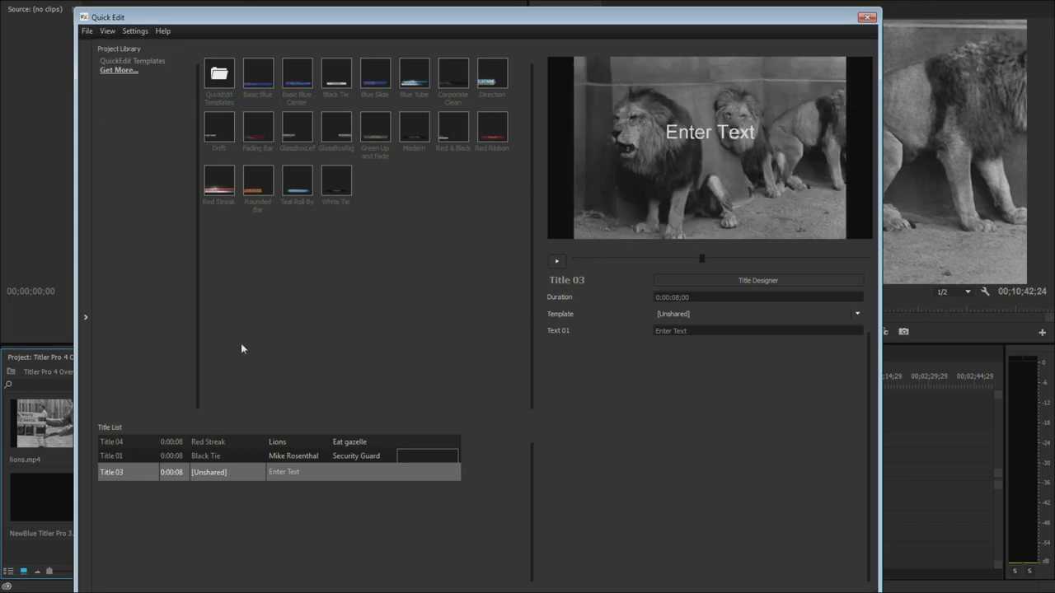
click(217, 445)
- Replace the 'Eat gazelle' subtitle with 'Are herbivores' and open the title in the Title Designer
click(731, 348)
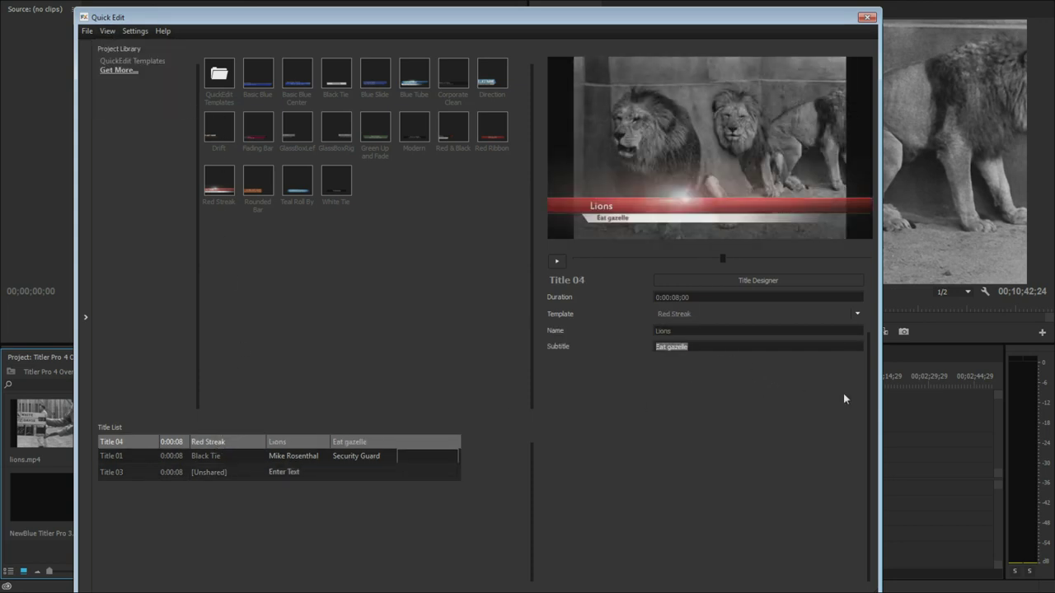
text(Are herbivores)
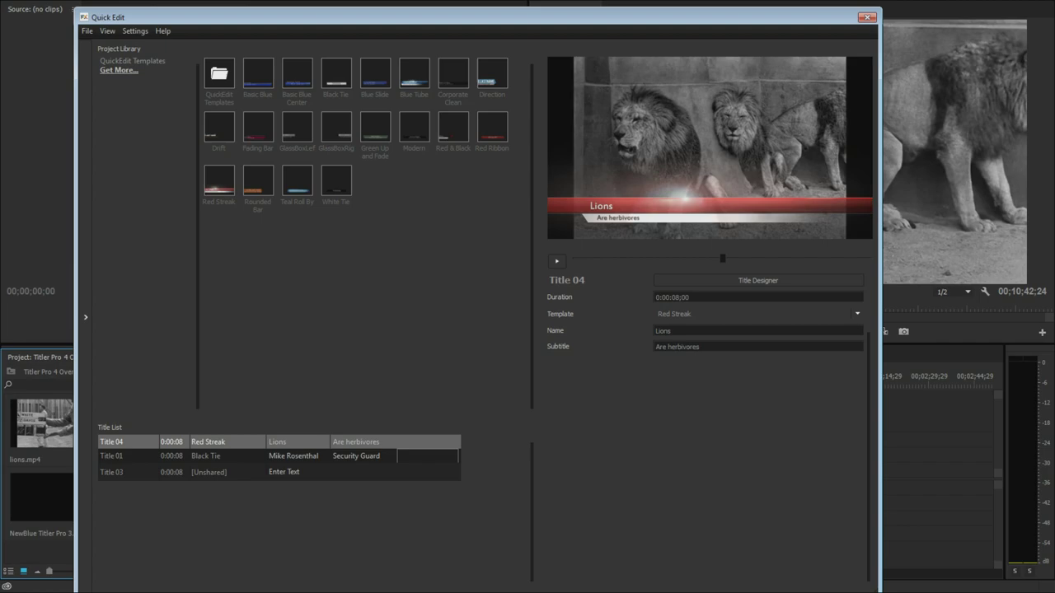
click(763, 280)
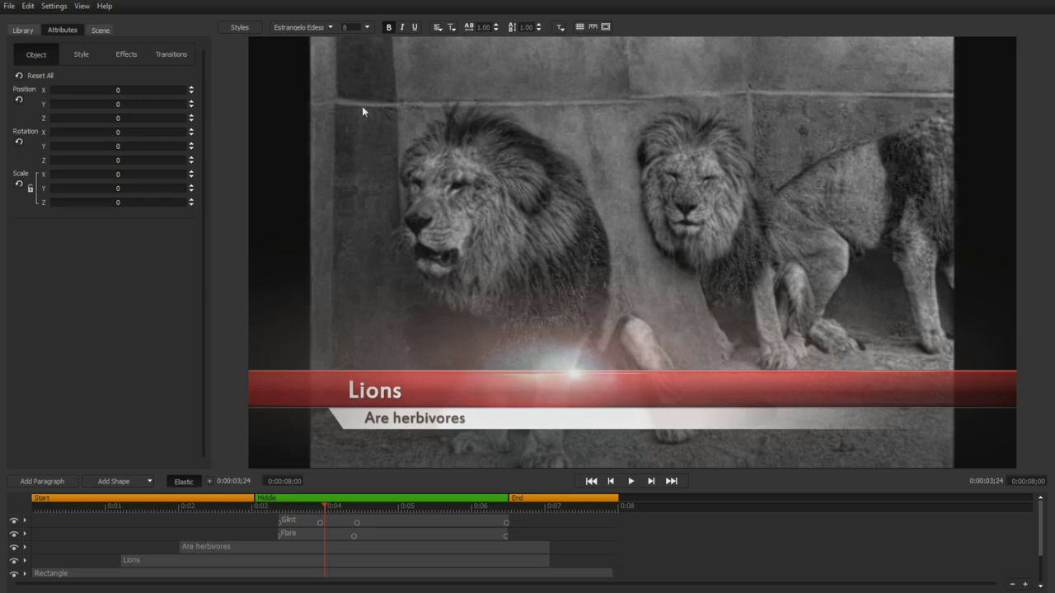
- Set Titler to always open the Title Designer and restyle the Lions heading in Basic Arial Black
click(55, 6)
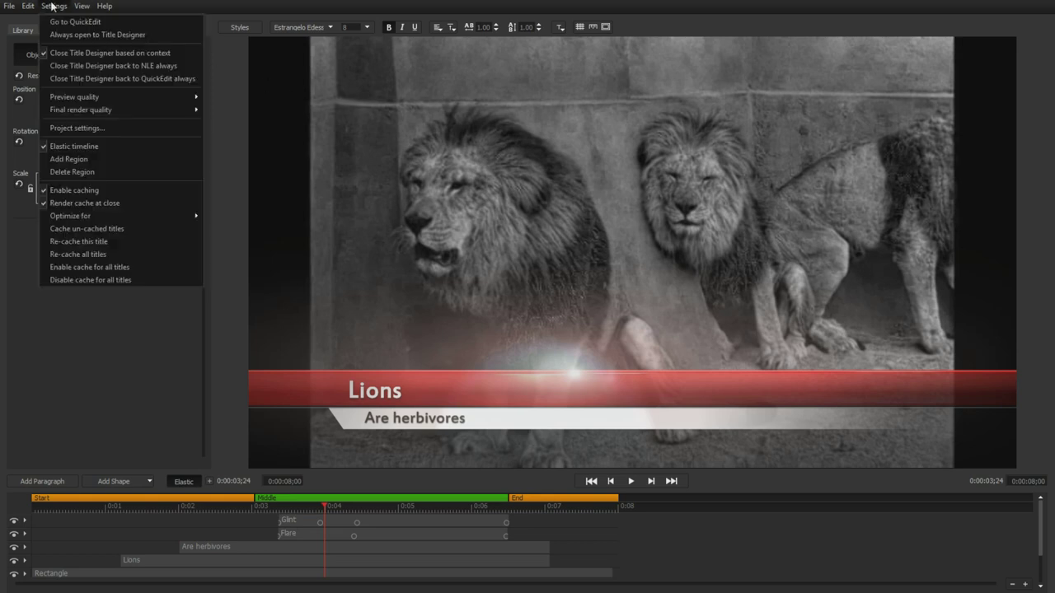
click(107, 34)
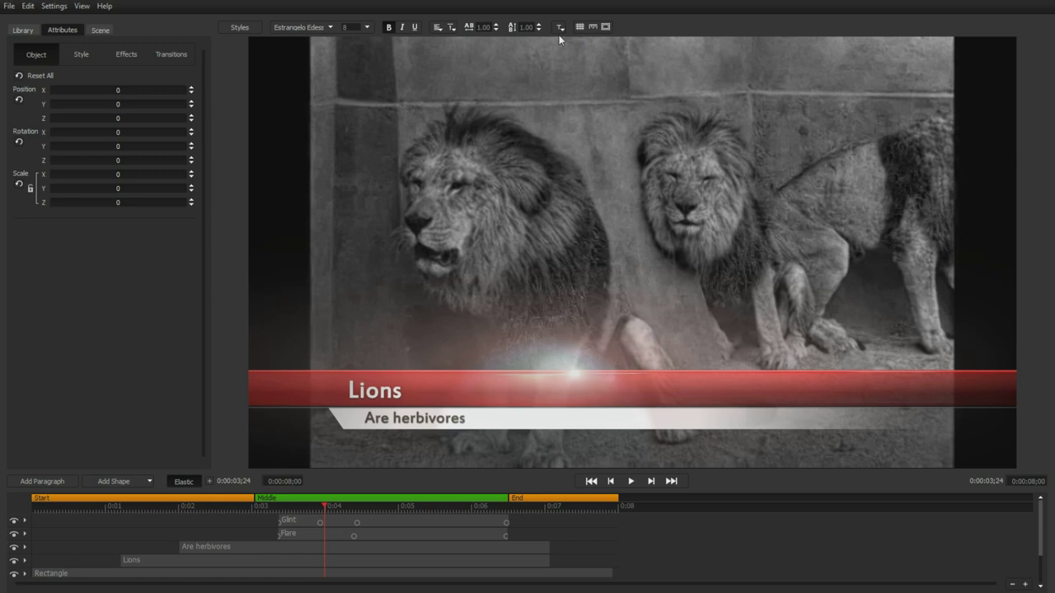
click(178, 559)
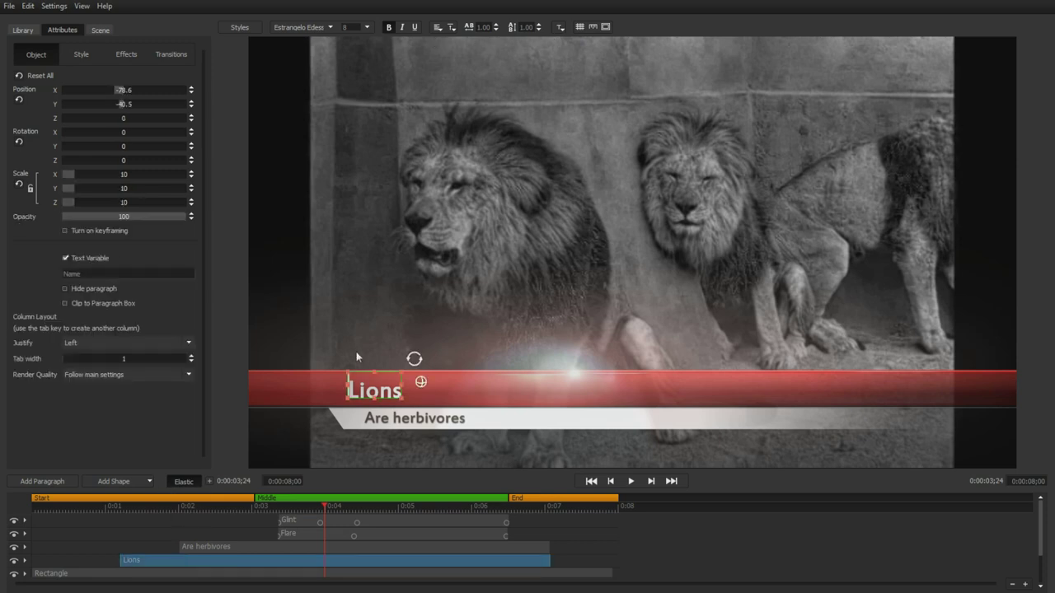
click(261, 28)
click(37, 108)
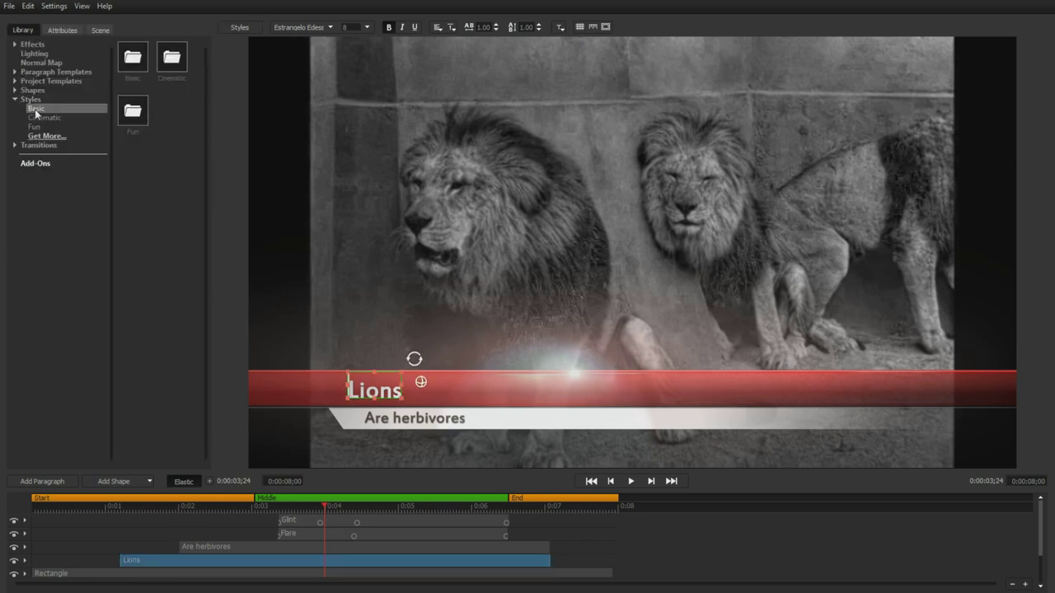
click(178, 119)
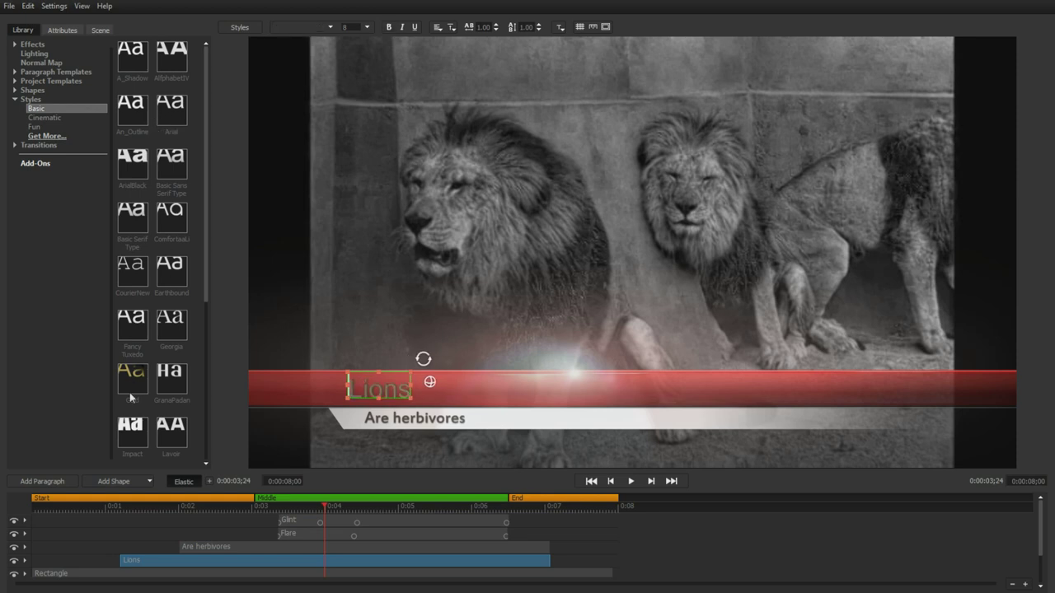
click(131, 172)
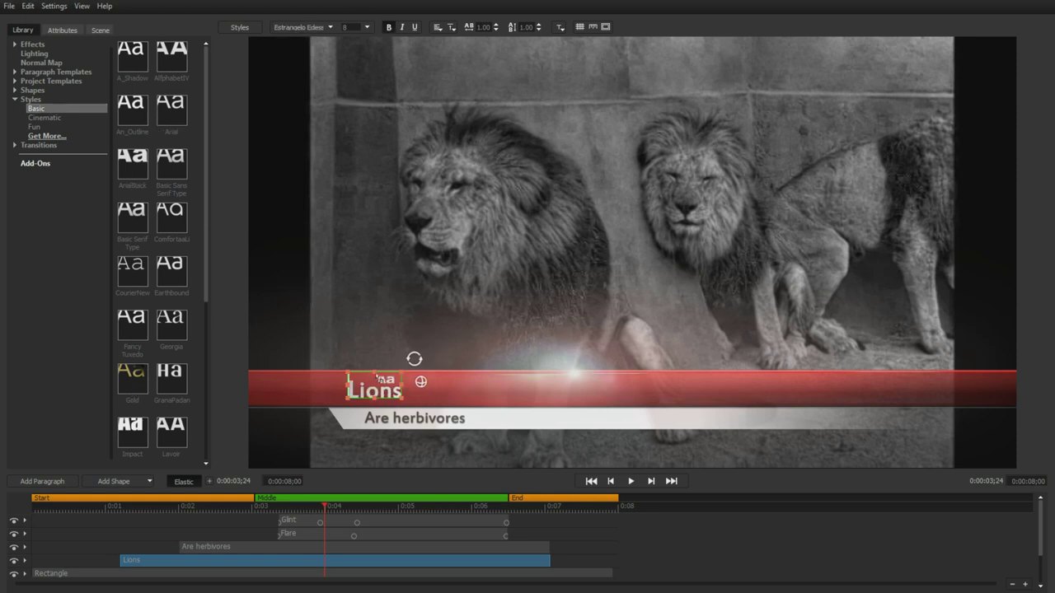
click(404, 394)
- Give the lower subtitle rectangle a white-to-lavender 3D face gradient
scroll(330, 552, down, 2)
click(330, 562)
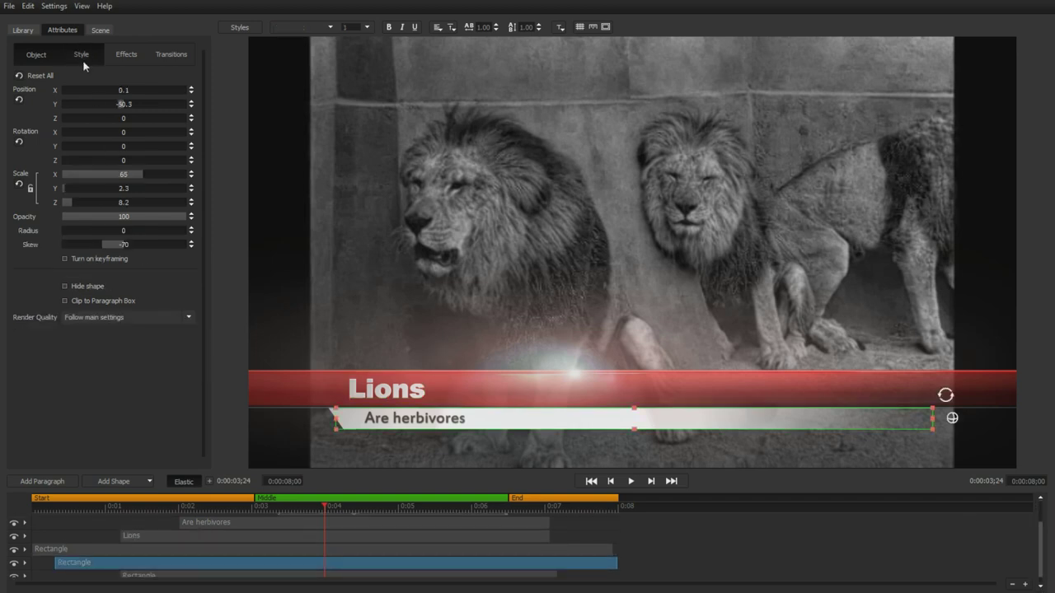
click(81, 54)
click(89, 118)
click(154, 241)
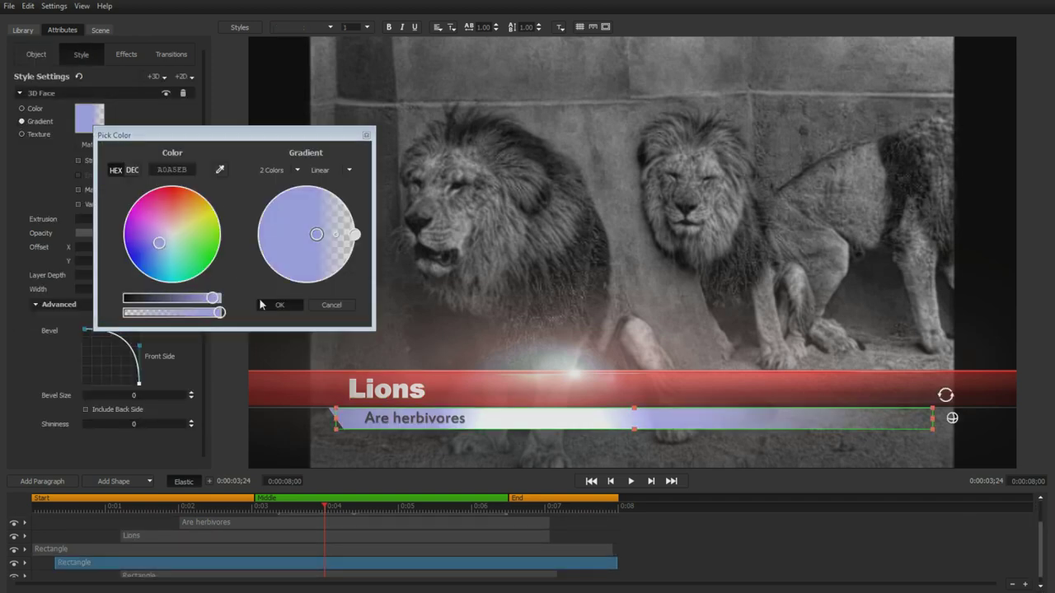
click(155, 76)
click(182, 77)
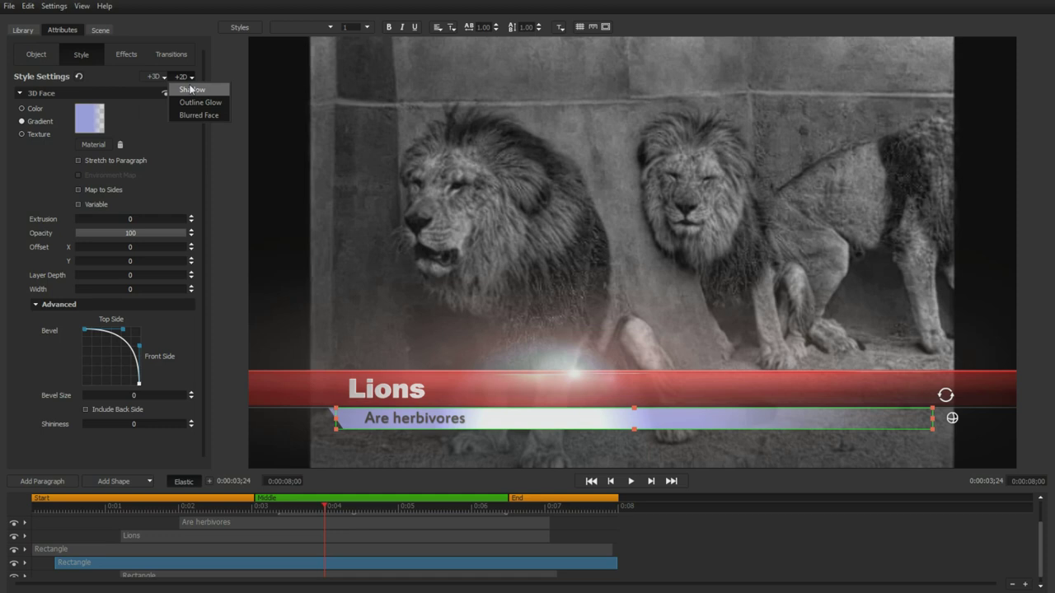
click(219, 142)
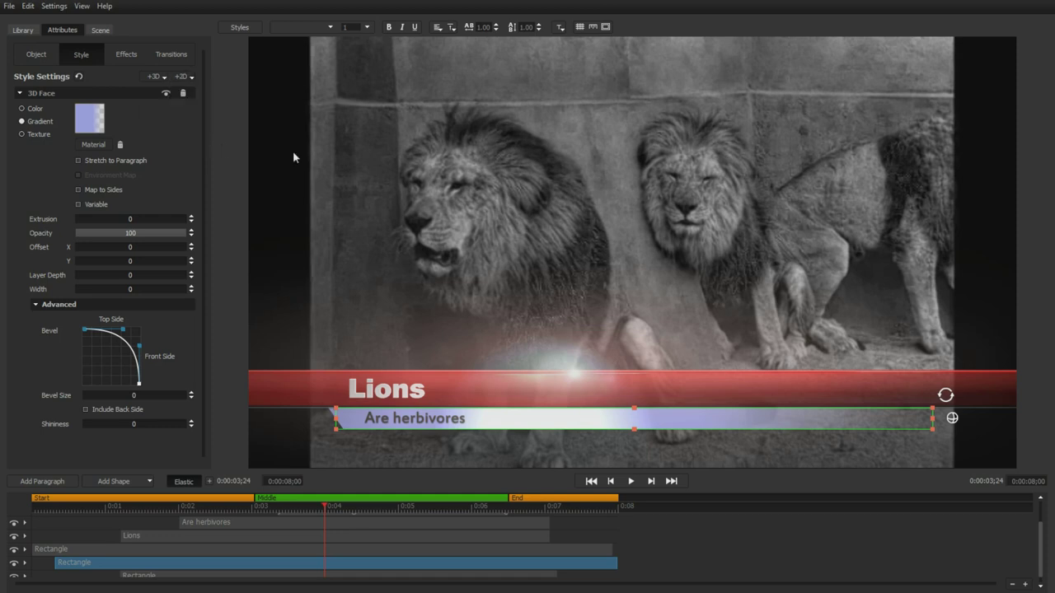
- Change the subtitle's alignment and edit it to read 'Are (not) herbivores'
click(469, 523)
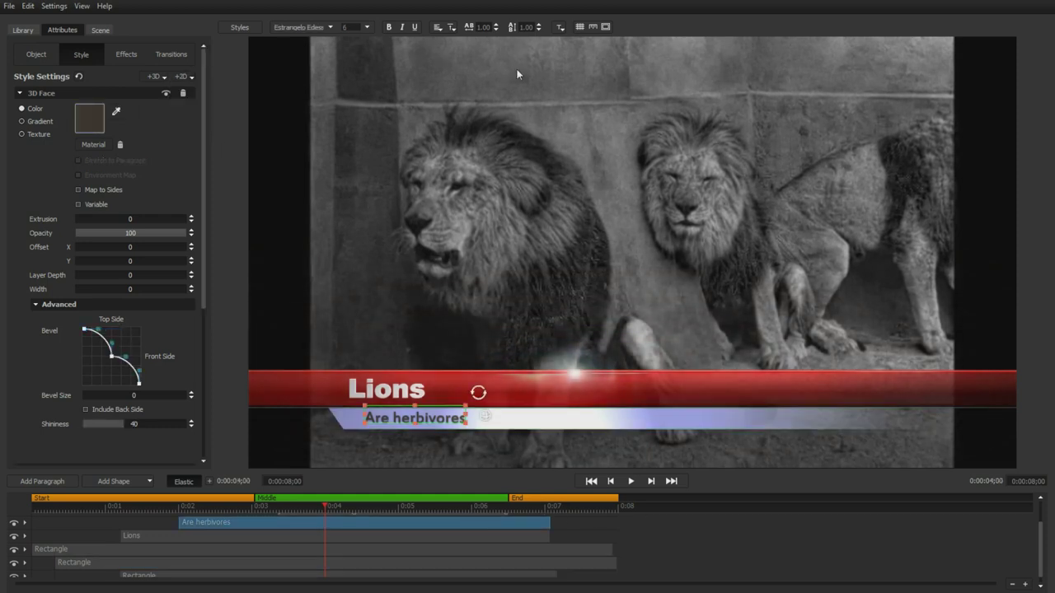
click(559, 27)
click(576, 60)
text((not))
click(574, 323)
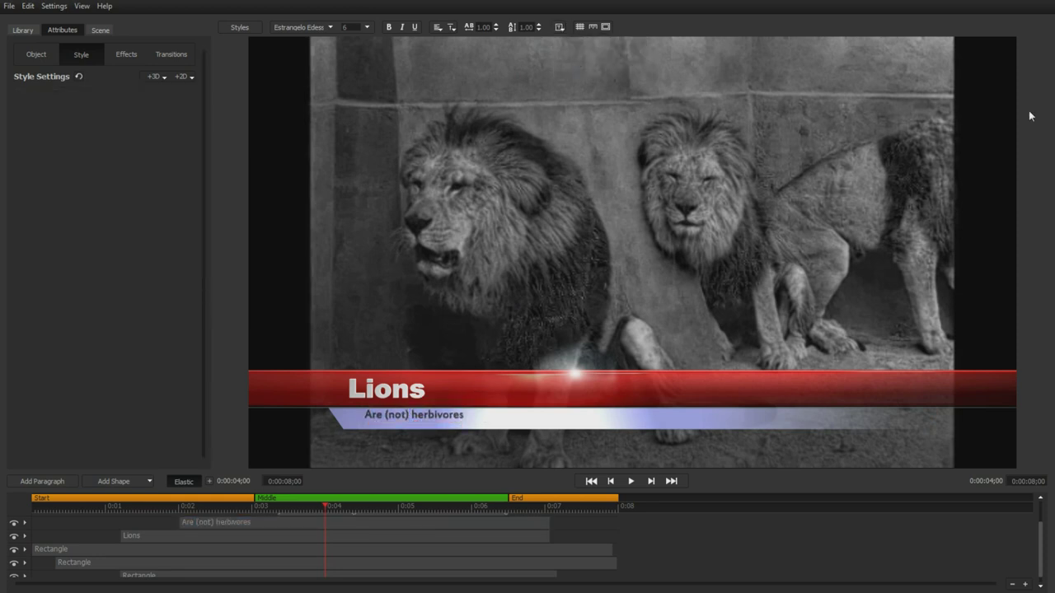
- Align the subtitle's left edge to a vertical ruler guide, then hide the guides
click(595, 28)
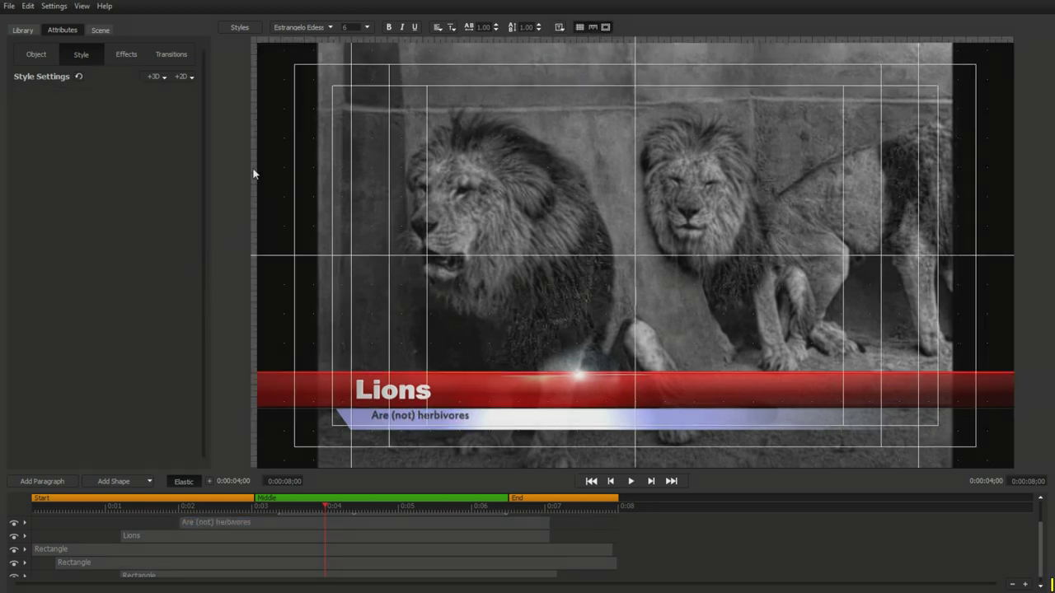
drag(254, 173, 357, 373)
click(382, 418)
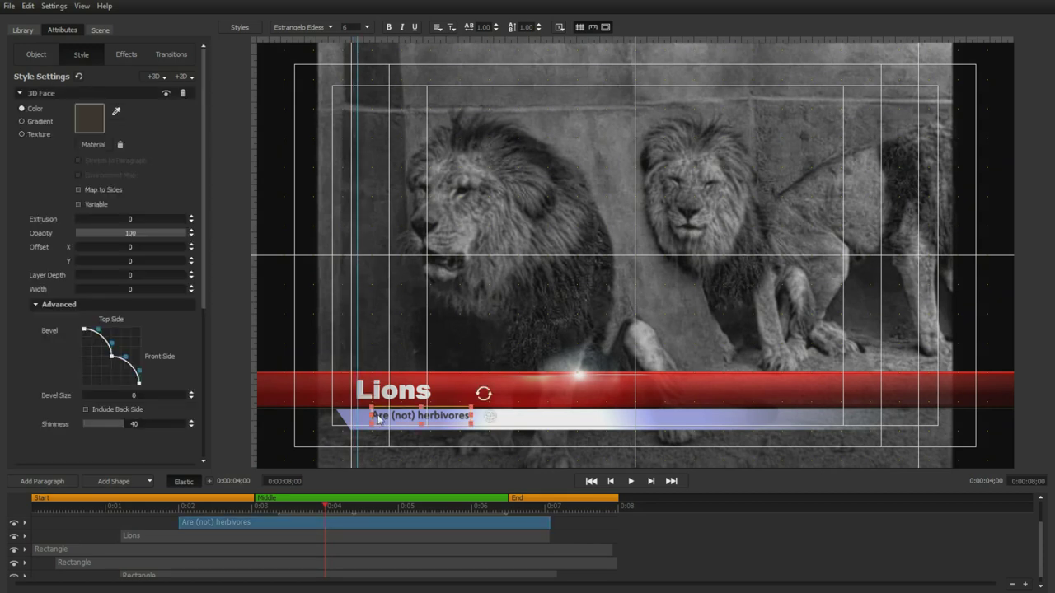
drag(379, 415, 357, 416)
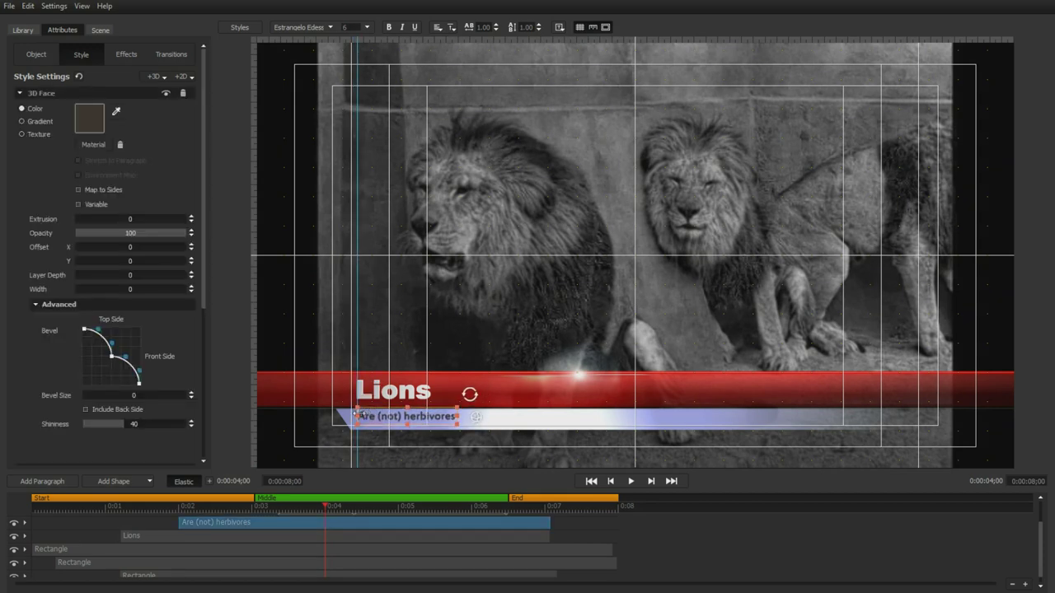
click(593, 28)
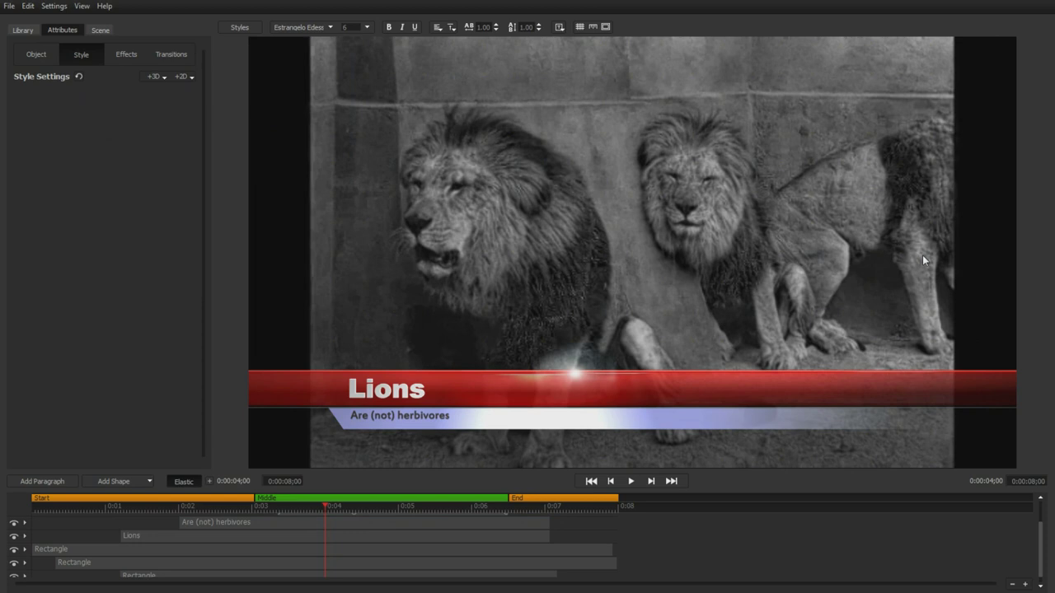
- Rotate the Lions title and tumble it back upright
click(429, 388)
drag(436, 358, 432, 412)
drag(401, 321, 407, 272)
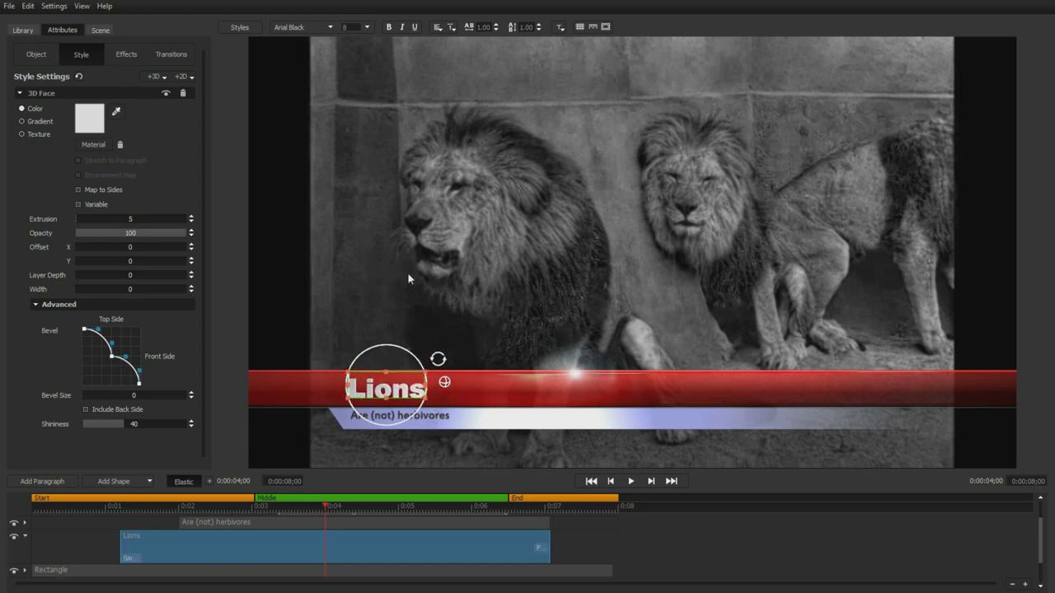
click(931, 421)
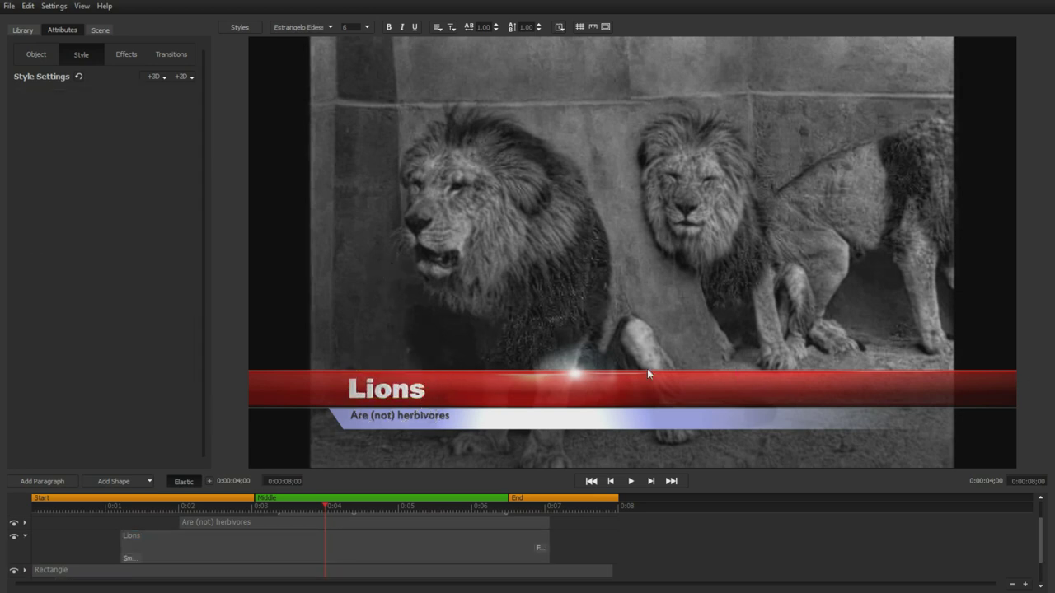
- Change the subtitle to 'Are herbivores [citation needed]' with the citation part shrunk
click(350, 524)
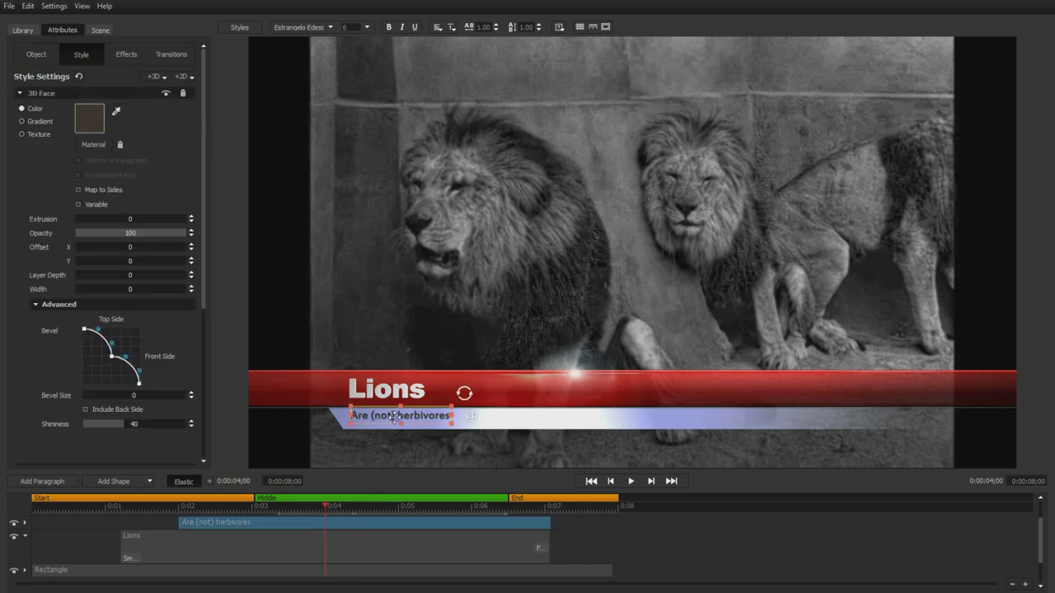
key(BackSpace)
key(BackSpace)
key(BackSpace)
key(BackSpace)
key(BackSpace)
key(BackSpace)
key(End)
text([citation needed])
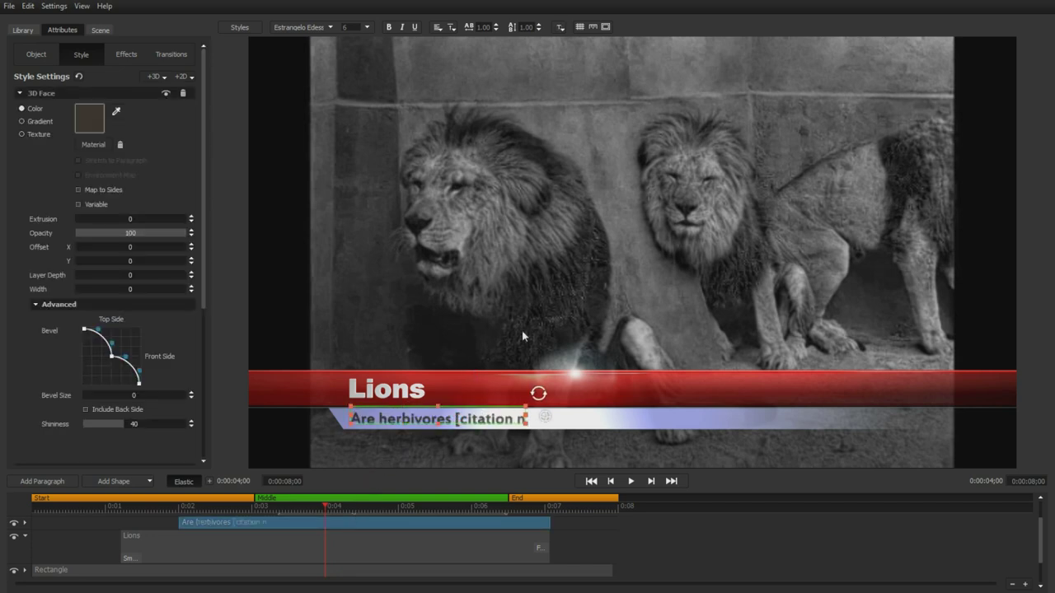
key(ctrl+shift+Left)
key(ctrl+shift+Left)
key(ctrl+shift+Left)
drag(575, 427, 537, 418)
click(748, 276)
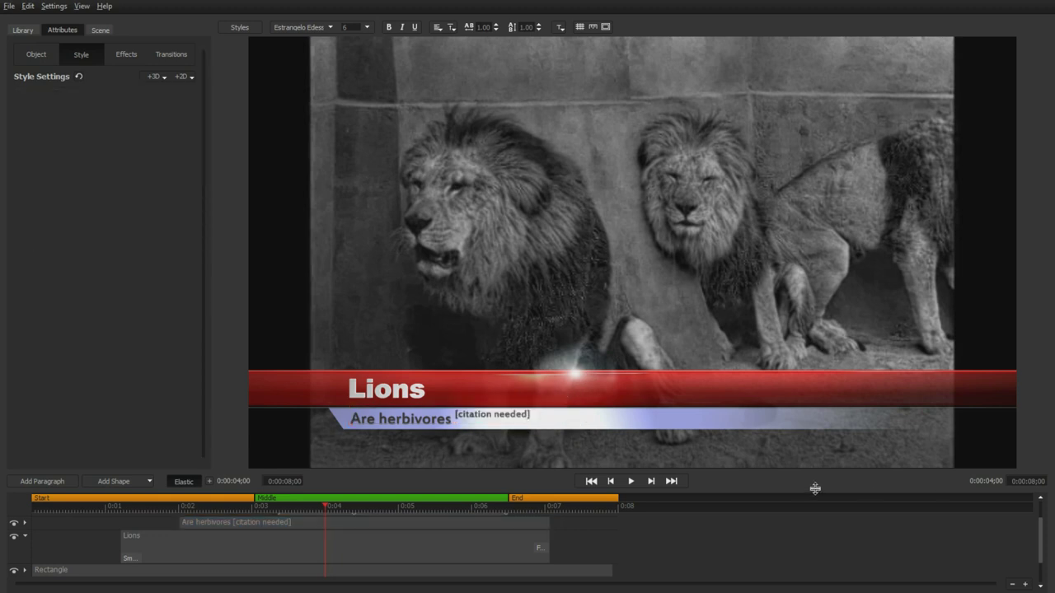
drag(814, 489, 799, 329)
- Move the Lions layer to the bottom of the stack and hide the red bar layer
click(25, 352)
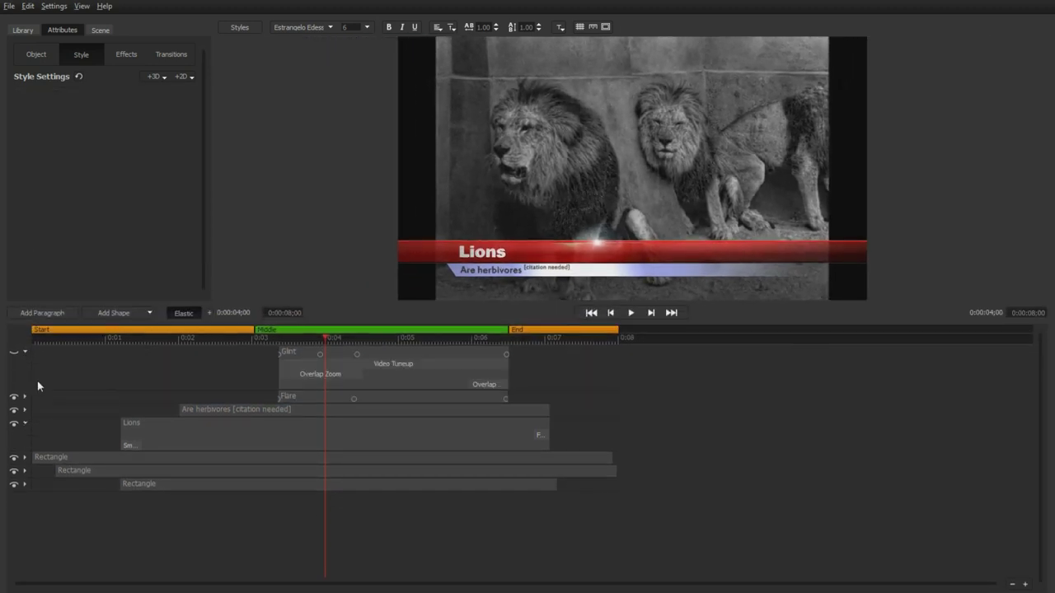
click(25, 471)
click(121, 487)
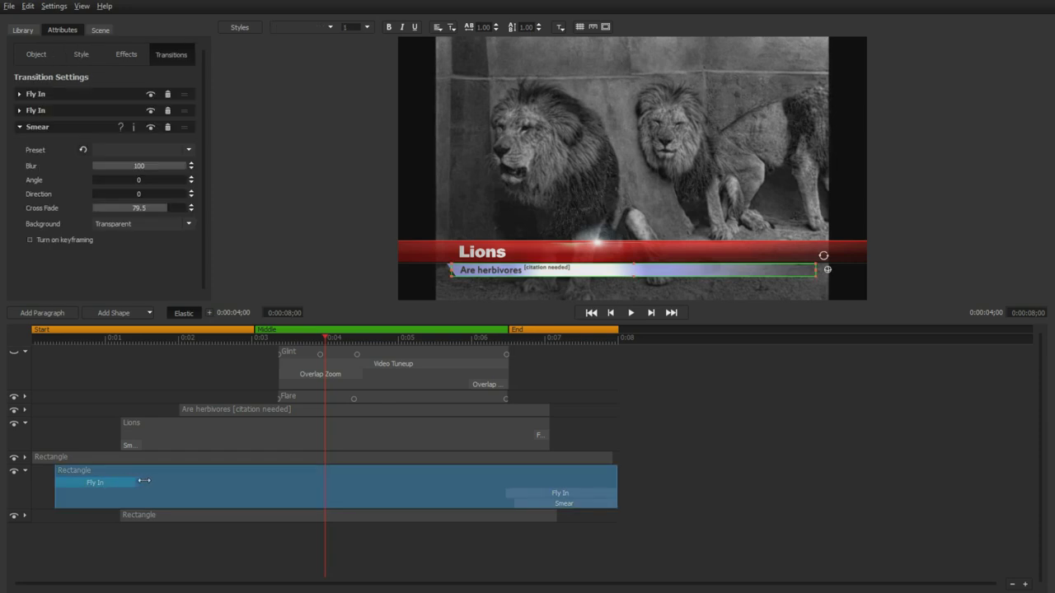
drag(157, 442, 152, 531)
click(13, 423)
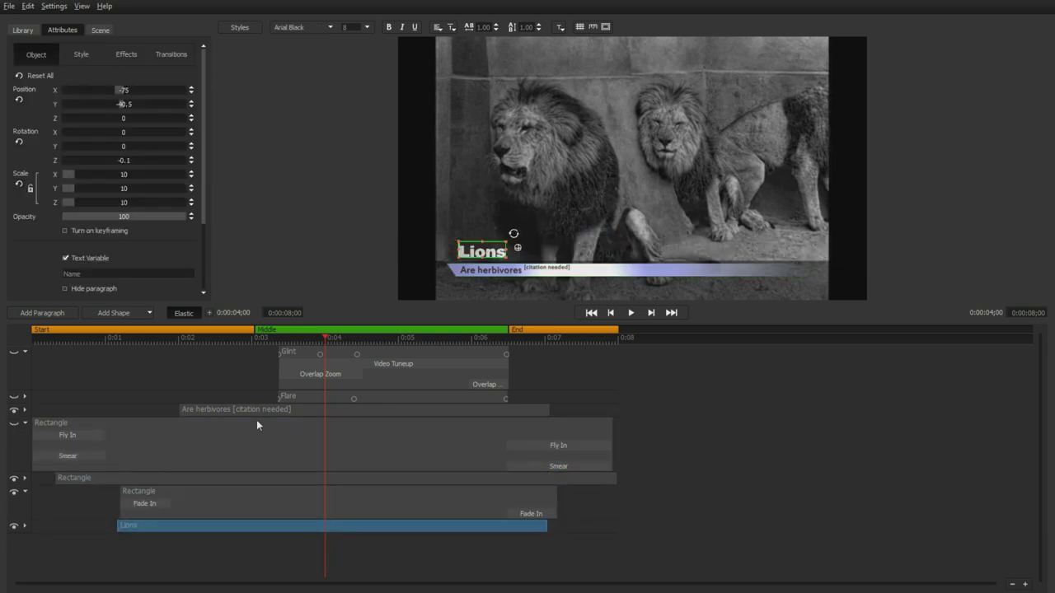
drag(900, 304, 899, 464)
- Apply the 3D Page Turn 'Hatch Up' transition to Lions and preview it
click(23, 30)
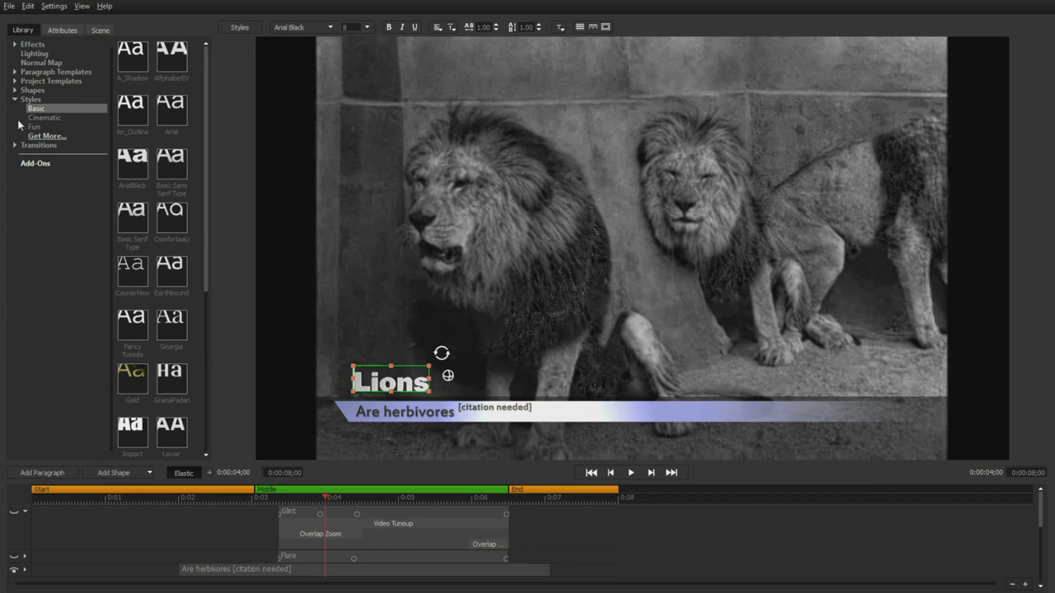
click(14, 145)
click(22, 164)
click(56, 172)
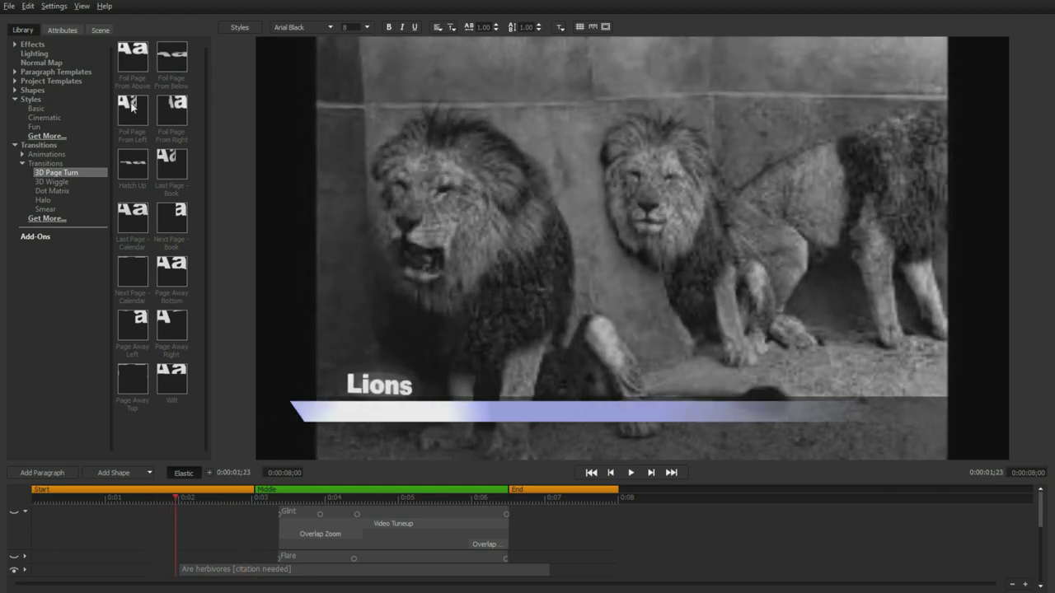
double_click(132, 165)
click(632, 472)
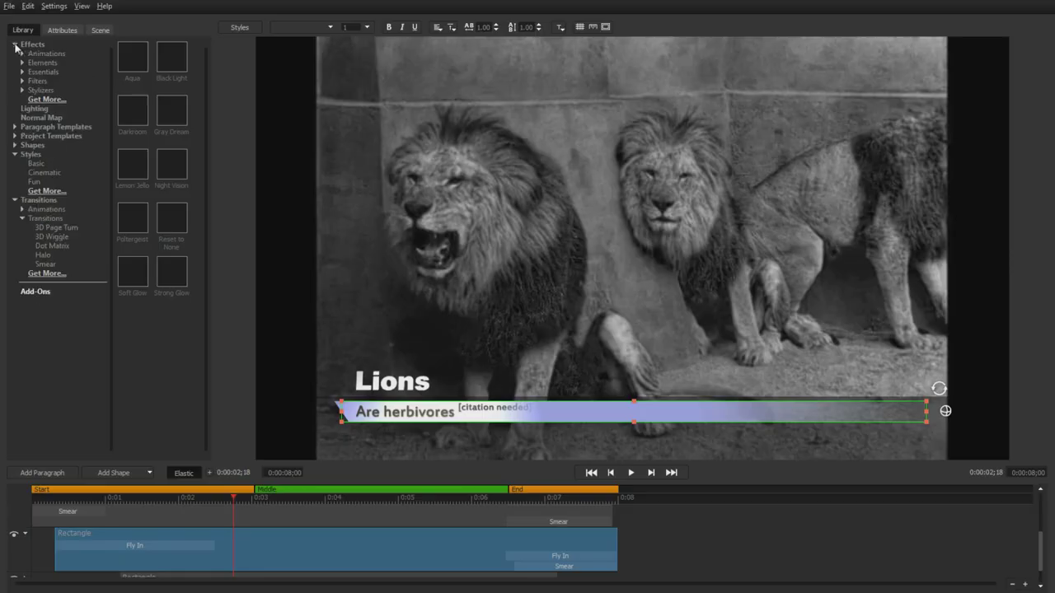
- Drop the Dream Glow 'Strong Glow' preset onto the subtitle bar
click(22, 82)
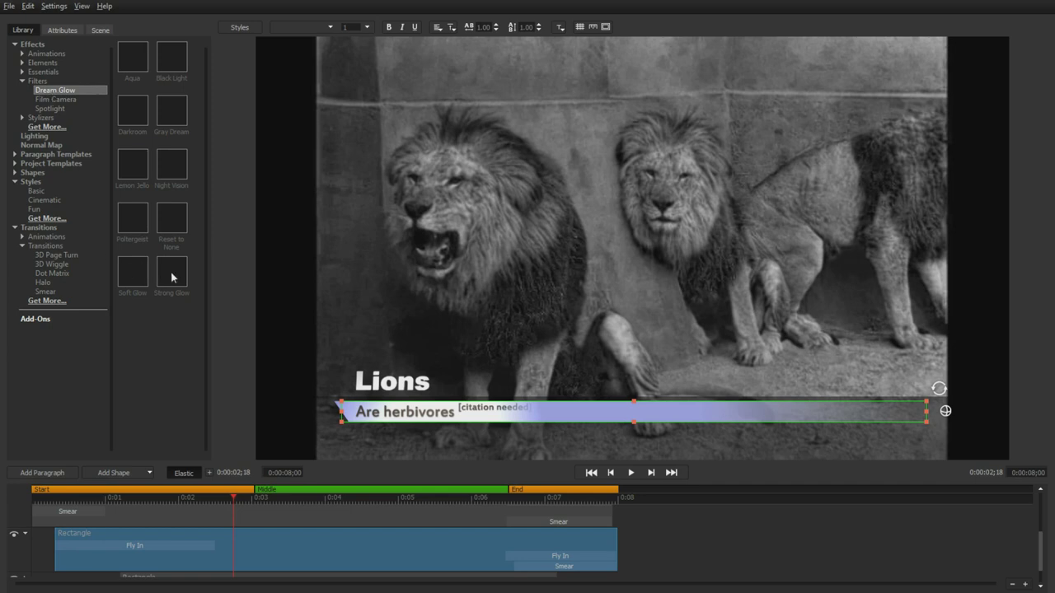
drag(171, 276, 352, 418)
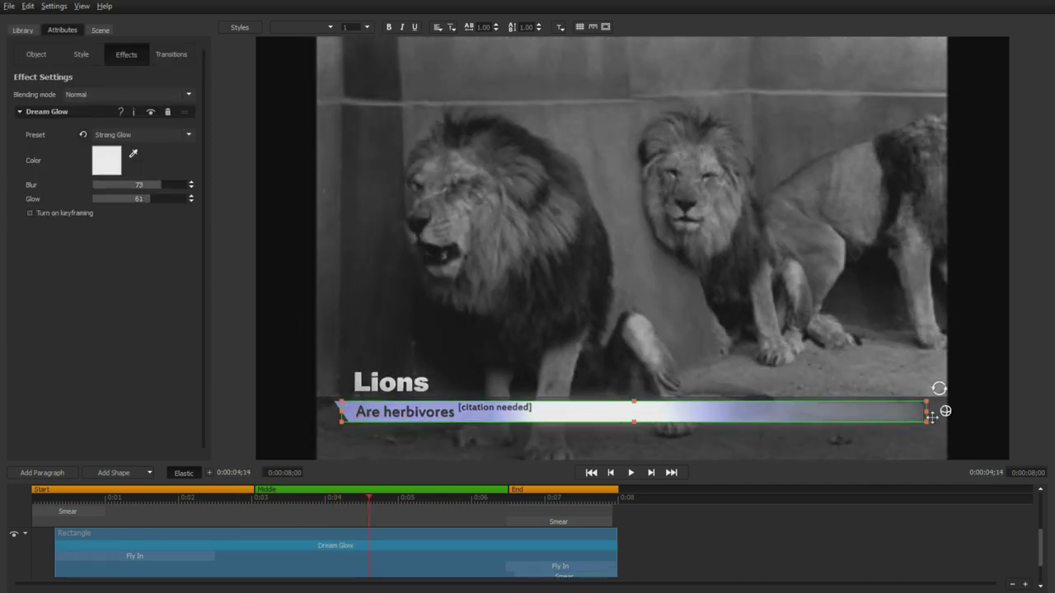
click(9, 5)
mouse_move(61, 210)
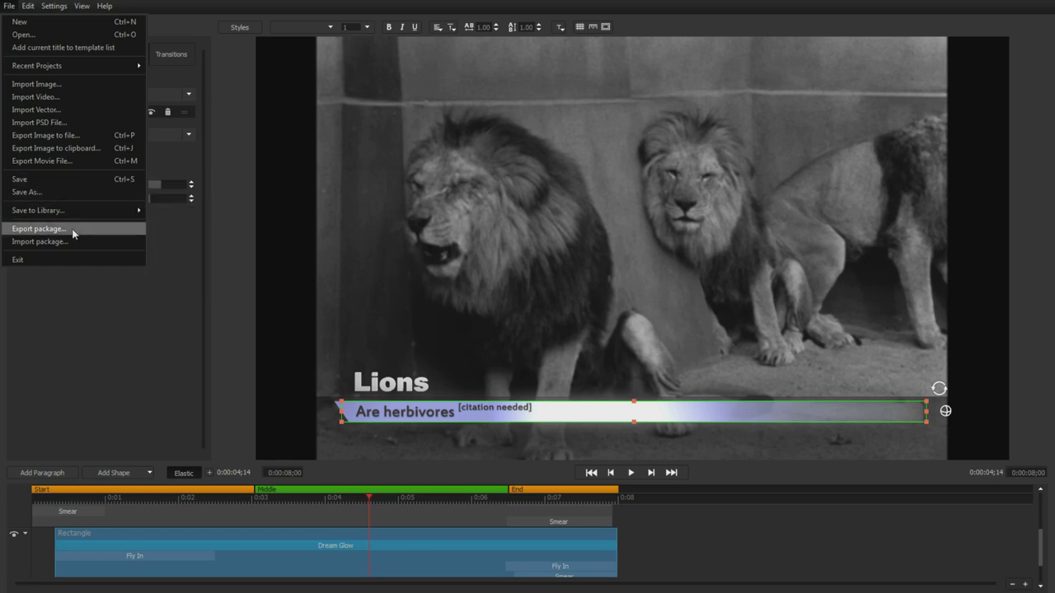
- Exit Titler applying edits to the template, then place the title on V2 above lions.mp4
click(788, 303)
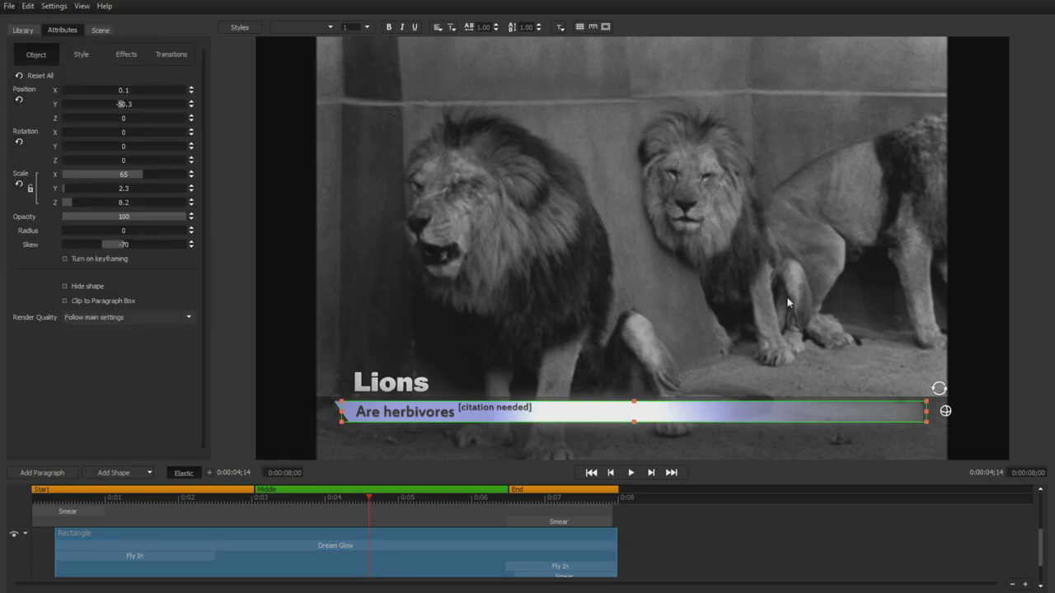
click(8, 8)
click(33, 261)
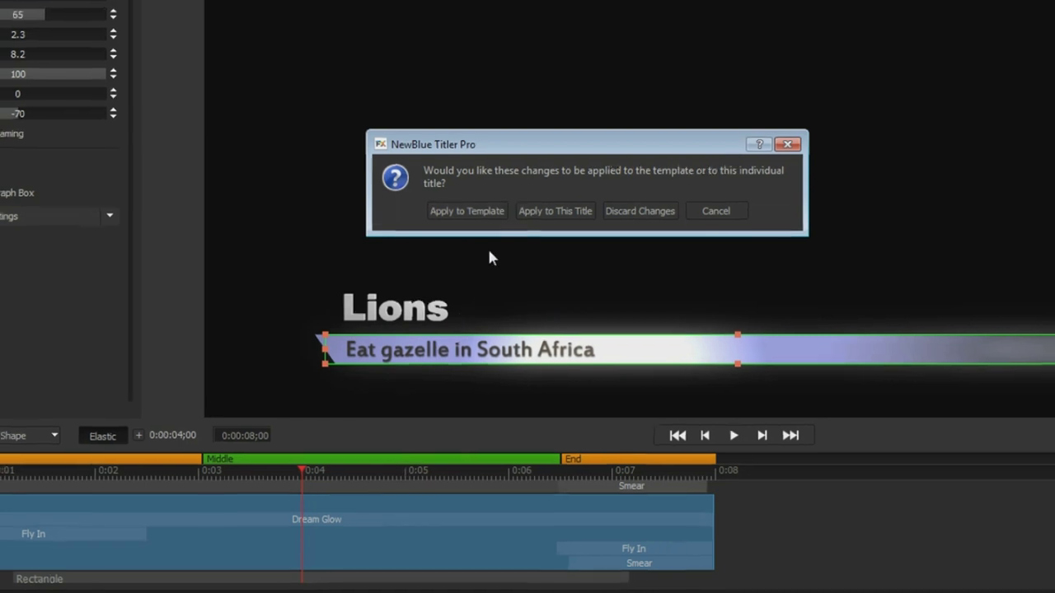
click(468, 203)
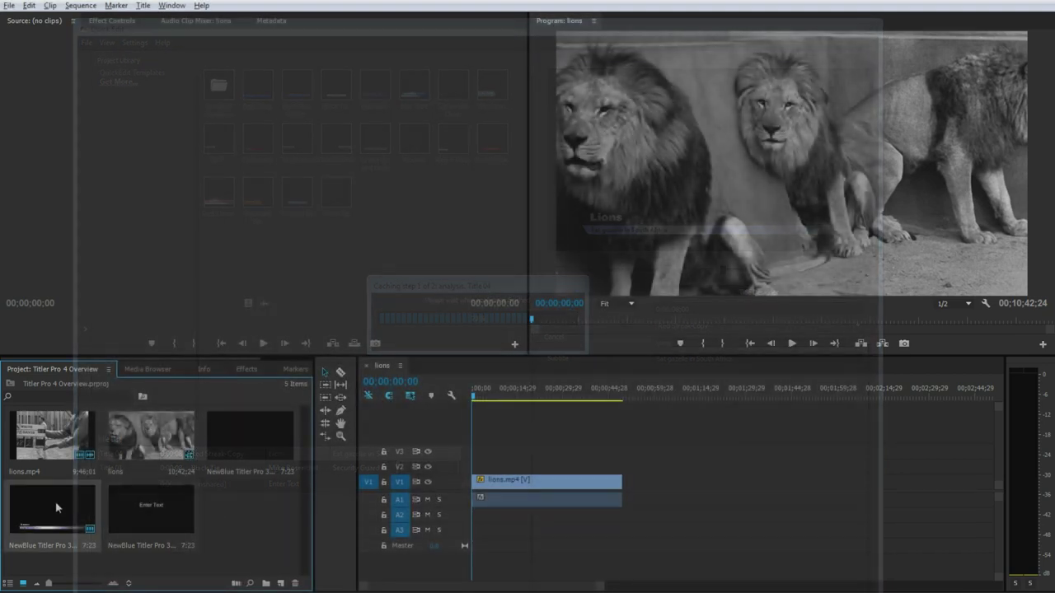
drag(55, 501, 483, 467)
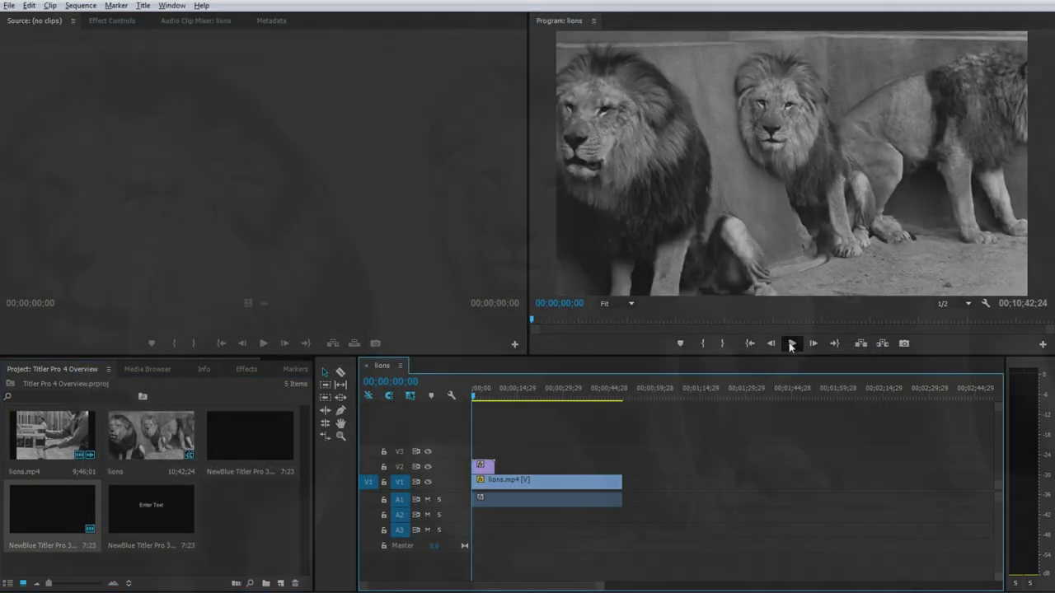